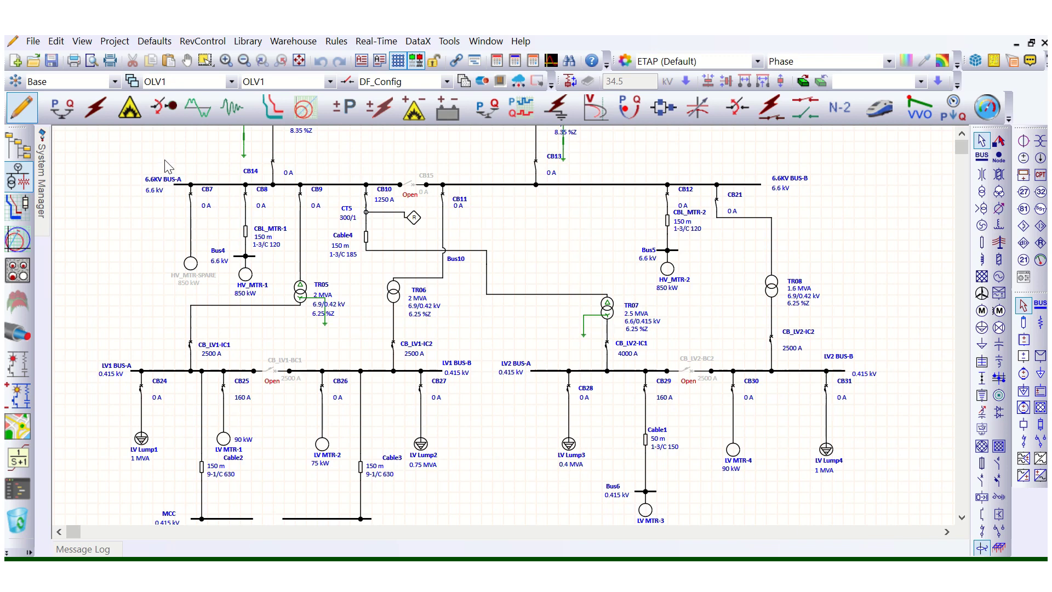
Switch the one-line diagram to Arc Flash analysis mode and look over the network from the Main Grid Bus to the MCC
left_click(130, 112)
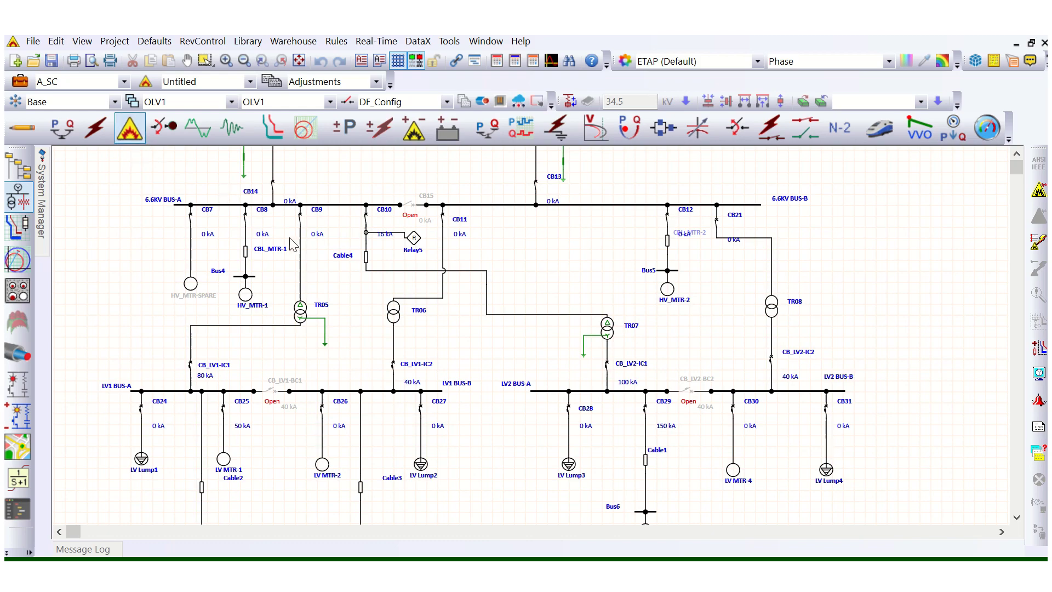
scroll(331, 252, "up", 3)
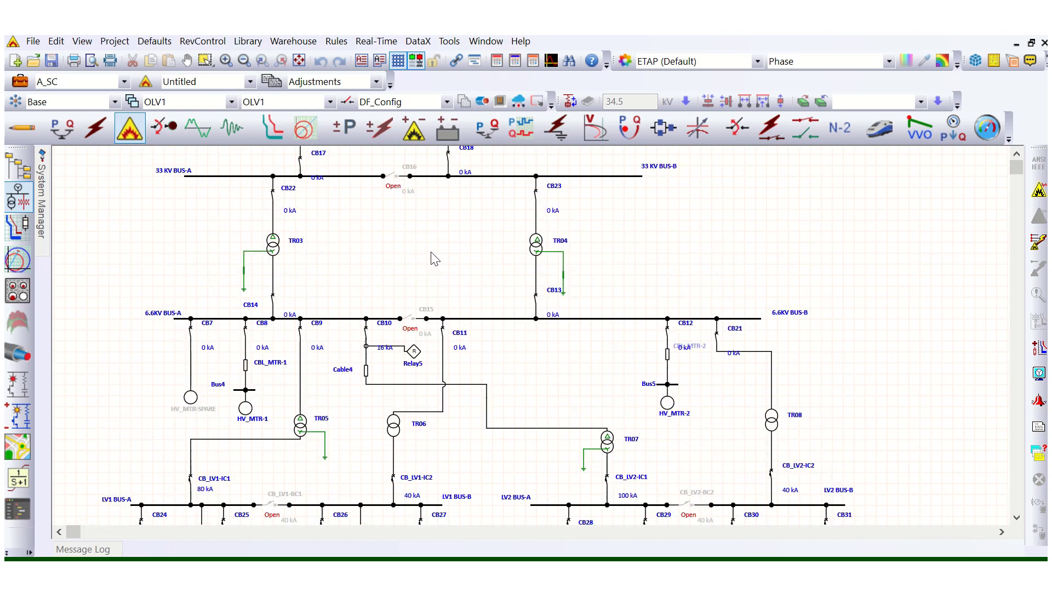
scroll(437, 262, "down", 2)
scroll(324, 250, "up", 1)
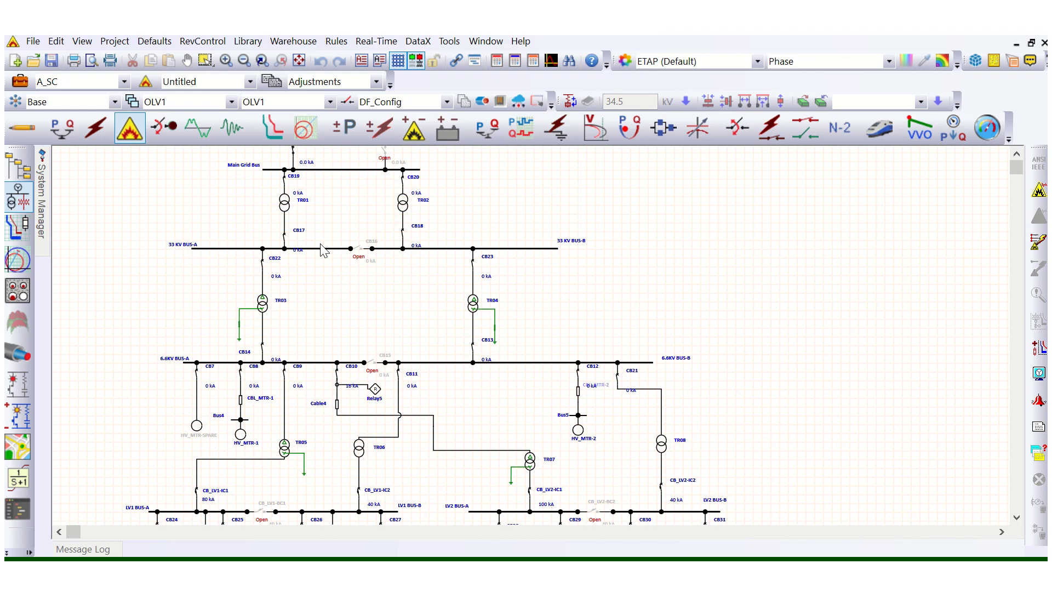
scroll(186, 255, "up", 3)
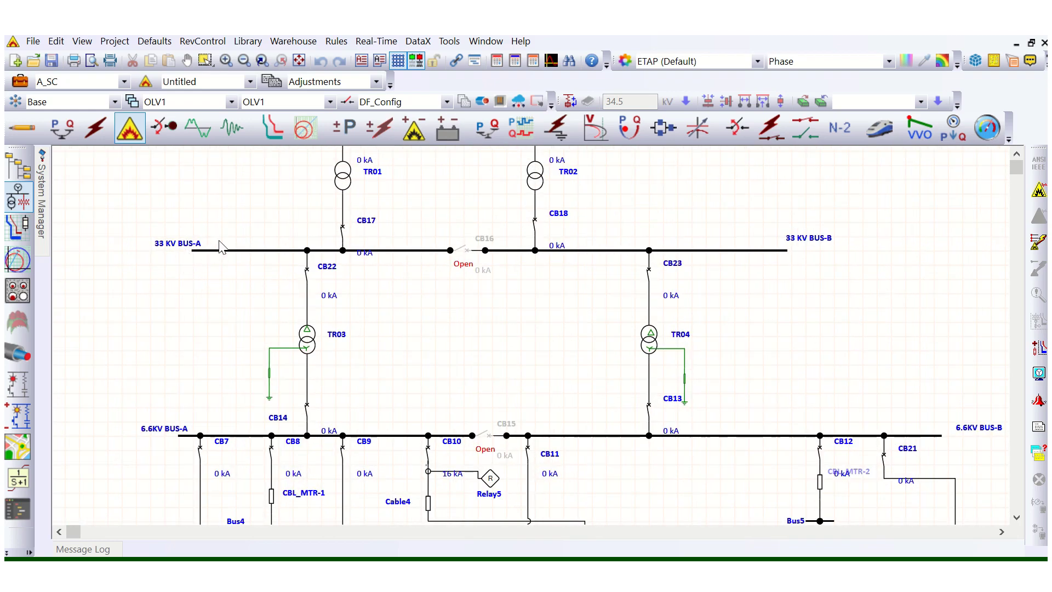
scroll(222, 248, "down", 1)
scroll(219, 375, "down", 4)
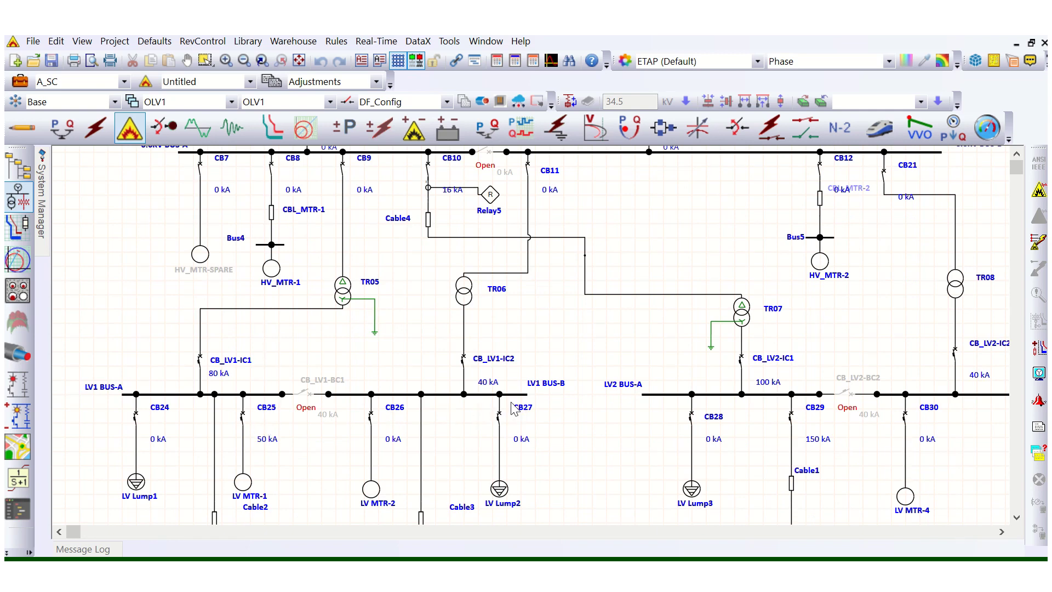
scroll(493, 403, "down", 1)
scroll(321, 333, "down", 1)
scroll(322, 336, "down", 1)
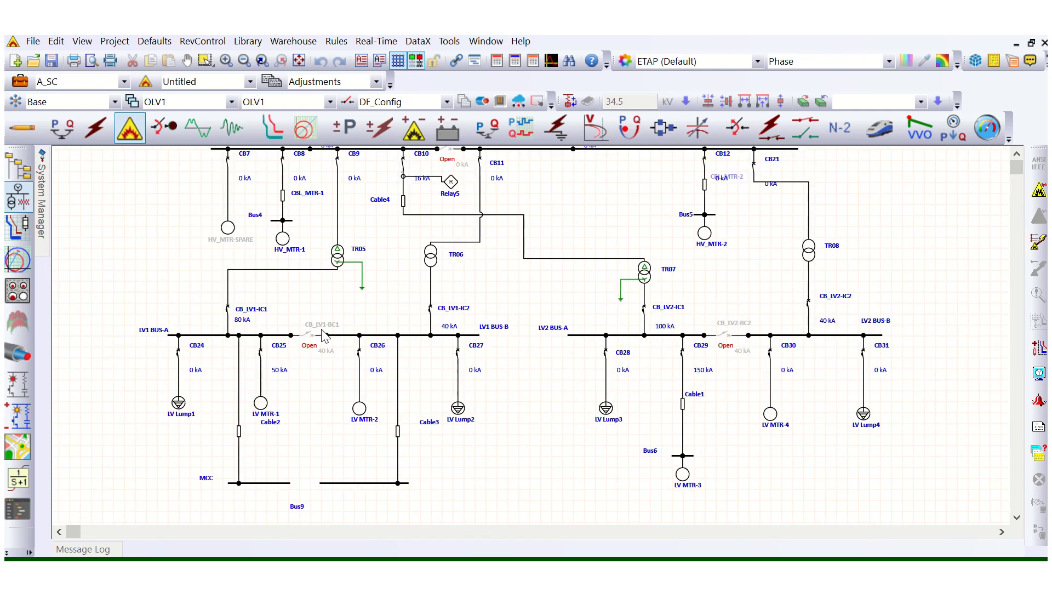
scroll(430, 376, "up", 2)
scroll(442, 373, "up", 1)
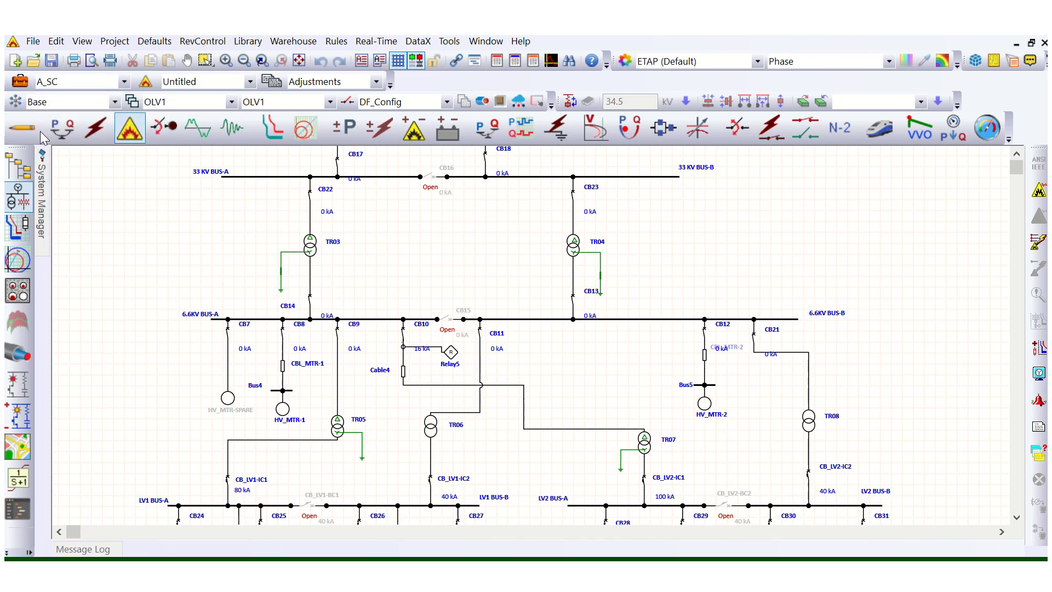
In study case A_SC, add all buses to the fault list and choose the IEEE 1584-2018 arc flash method
left_click(20, 81)
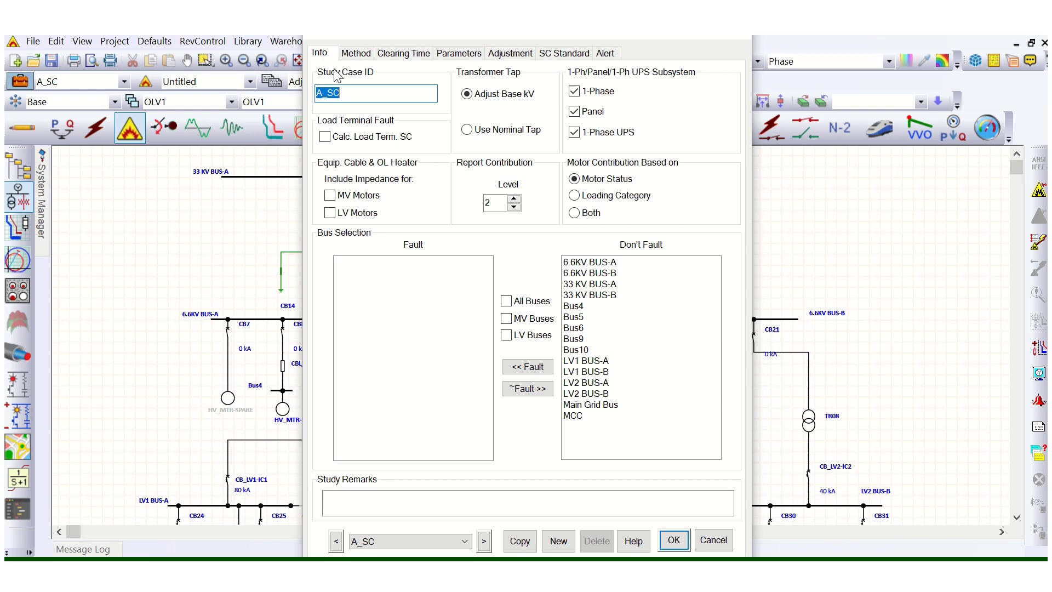
left_click(514, 200)
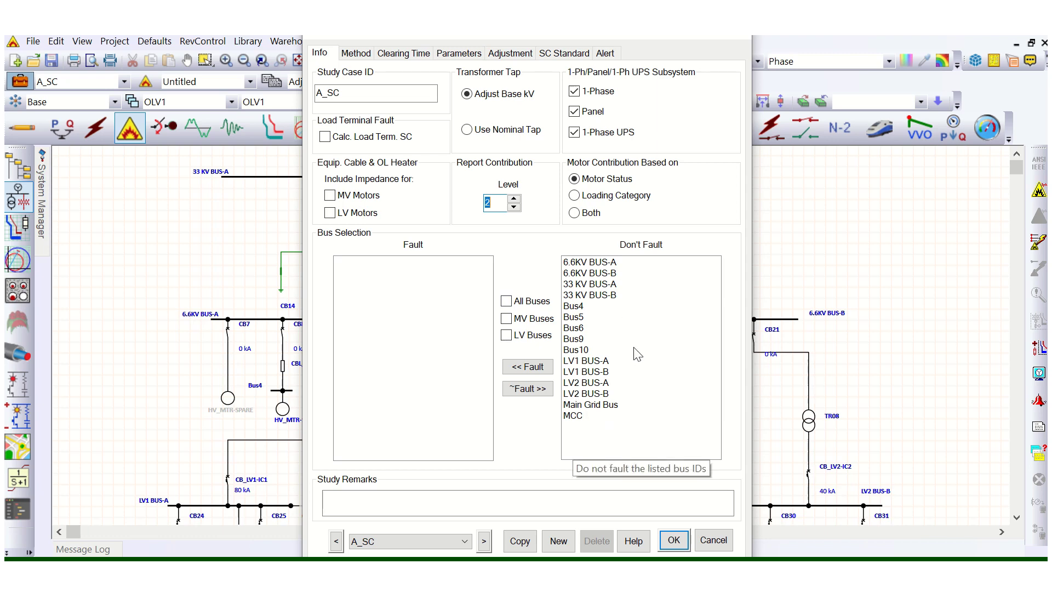
left_click(506, 301)
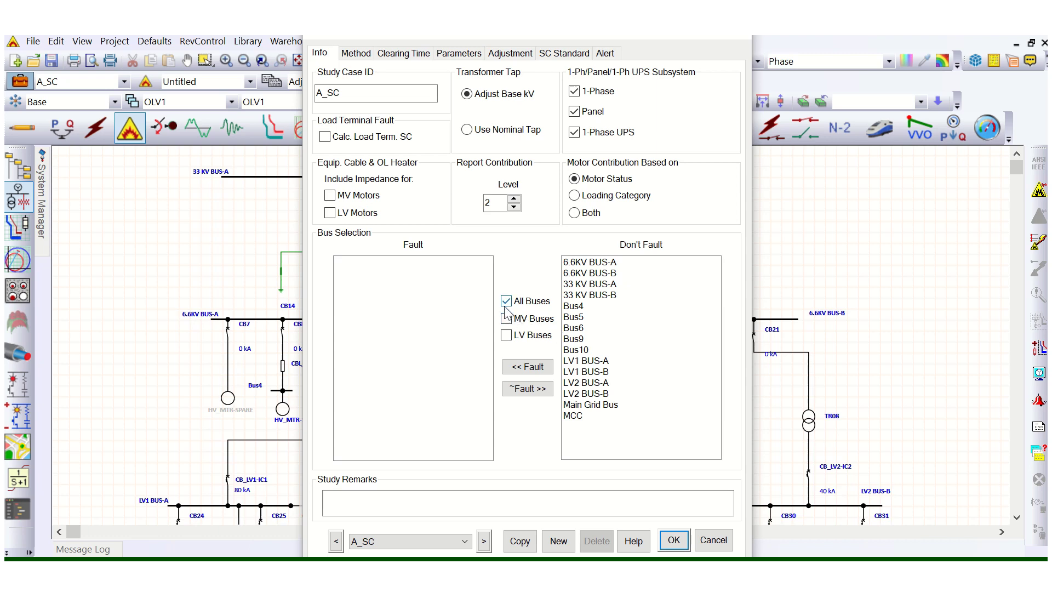
left_click(528, 367)
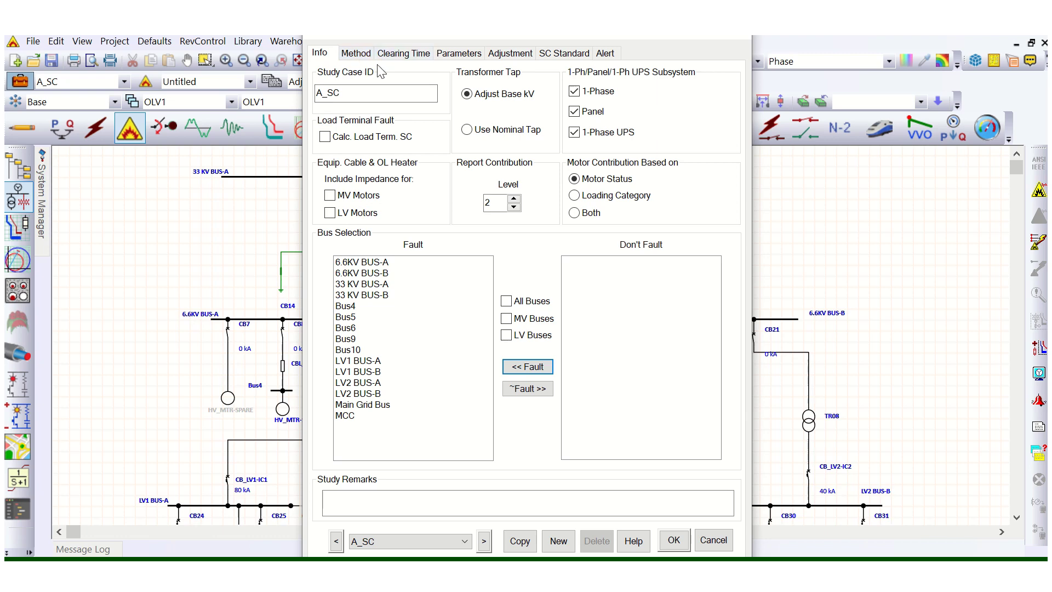
left_click(361, 60)
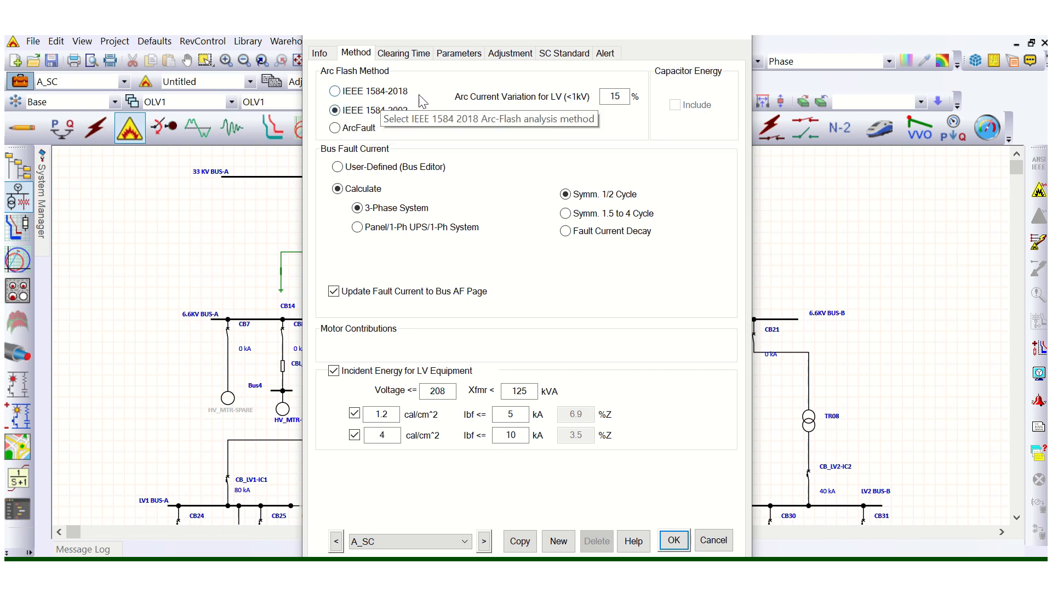
left_click(335, 92)
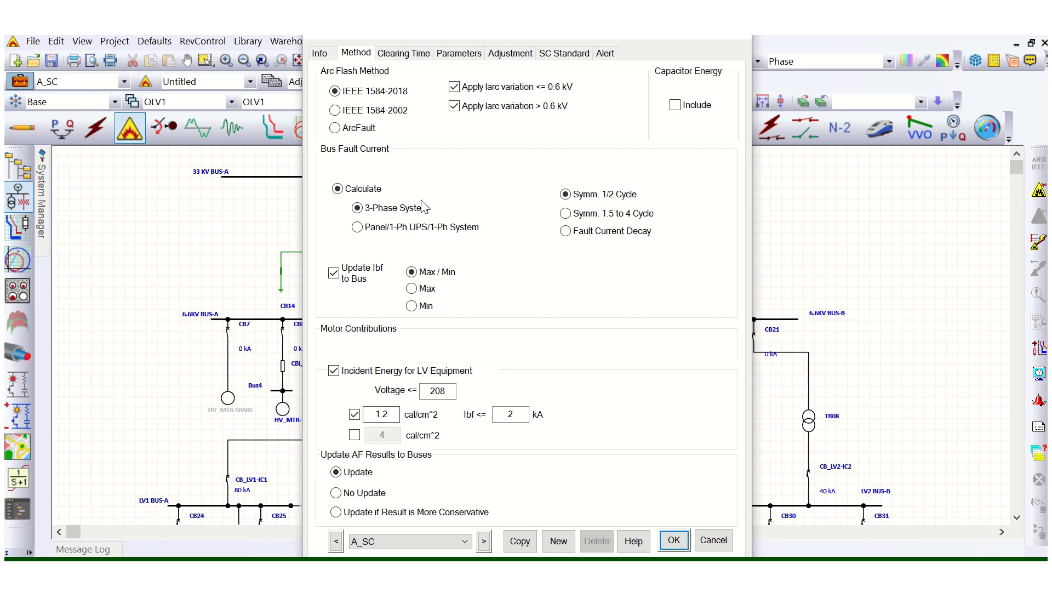
Check the clearing time and parameter options, keeping Individual (Bus Editor) device isolation and the 1.2 cal/cm² arc flash boundary
left_click(406, 56)
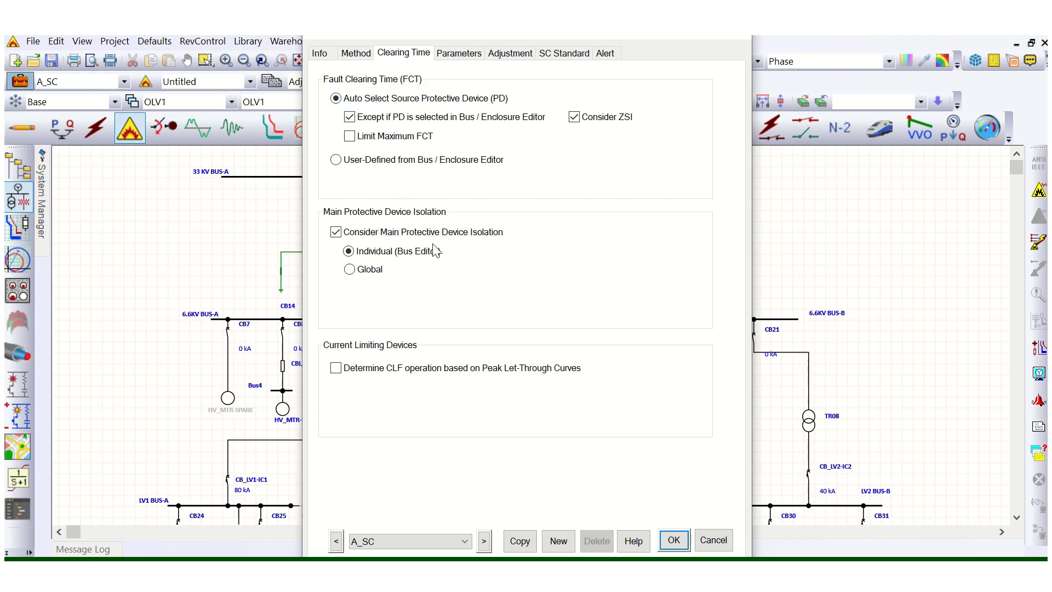
left_click(360, 272)
left_click(350, 251)
left_click(469, 60)
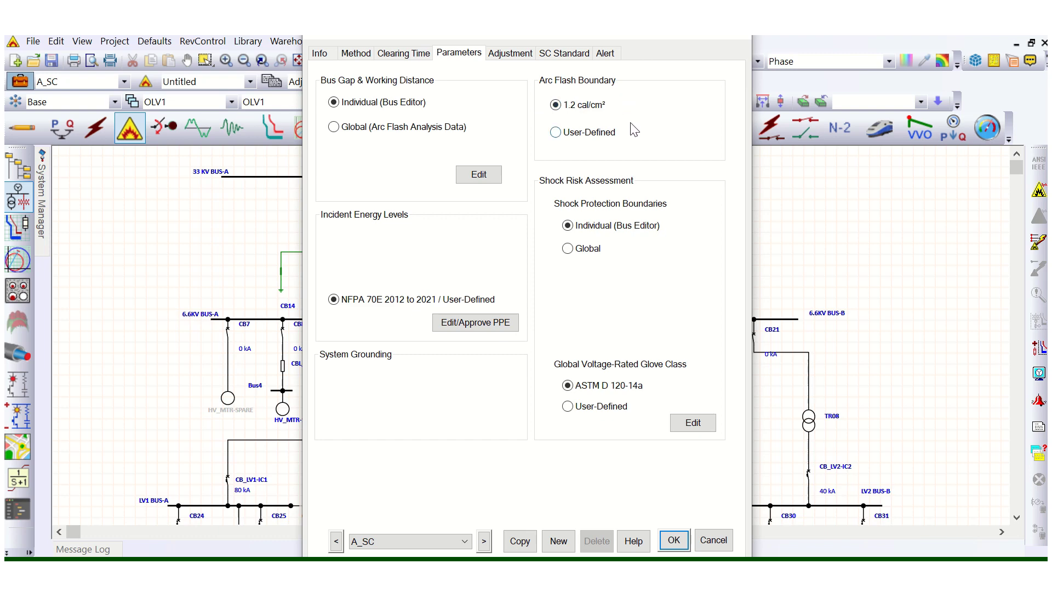
left_click(559, 137)
left_click(554, 105)
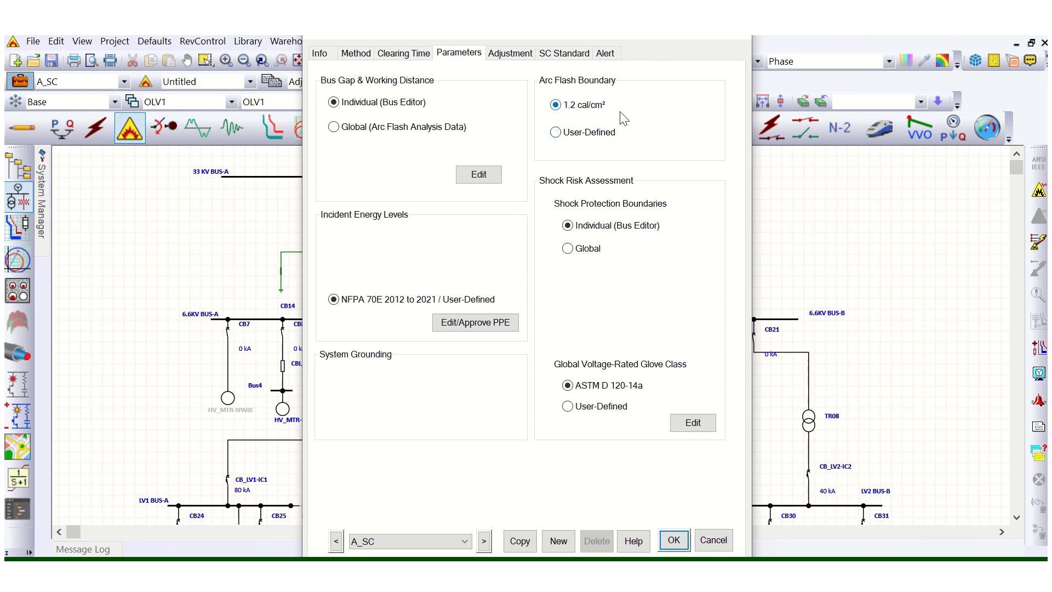
Set the incident energy standard to NFPA 70E 2012 to 2021/User-Defined and review the PPE descriptions of its energy levels
left_click(477, 323)
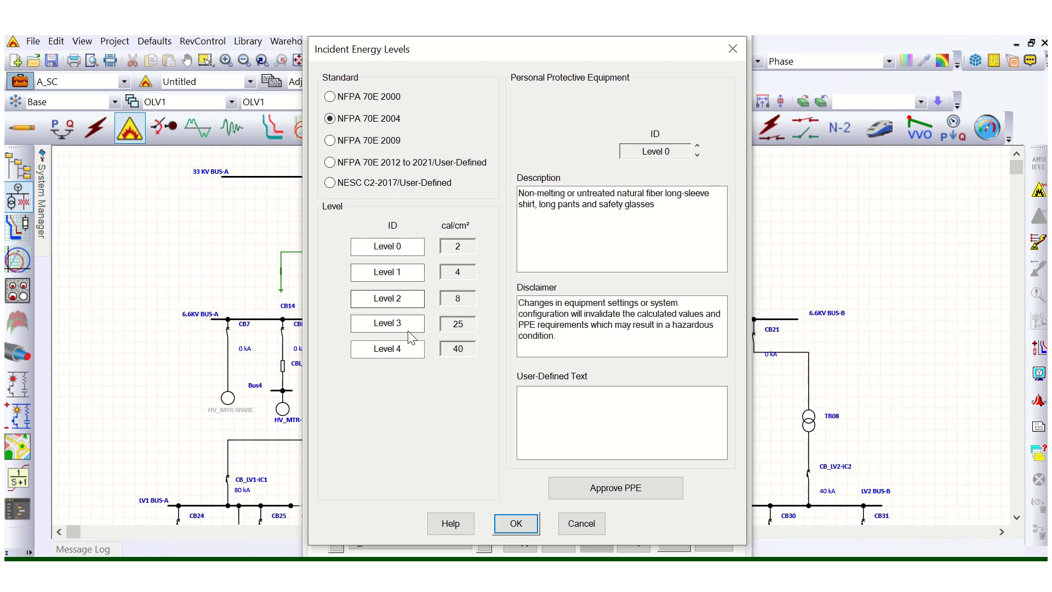
left_click(331, 163)
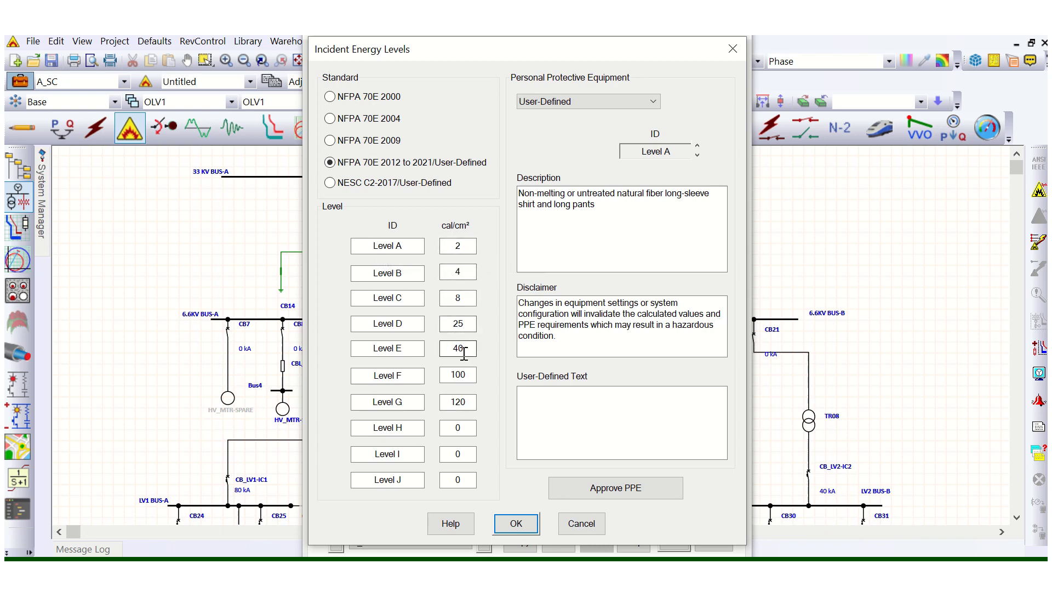
left_click(469, 427)
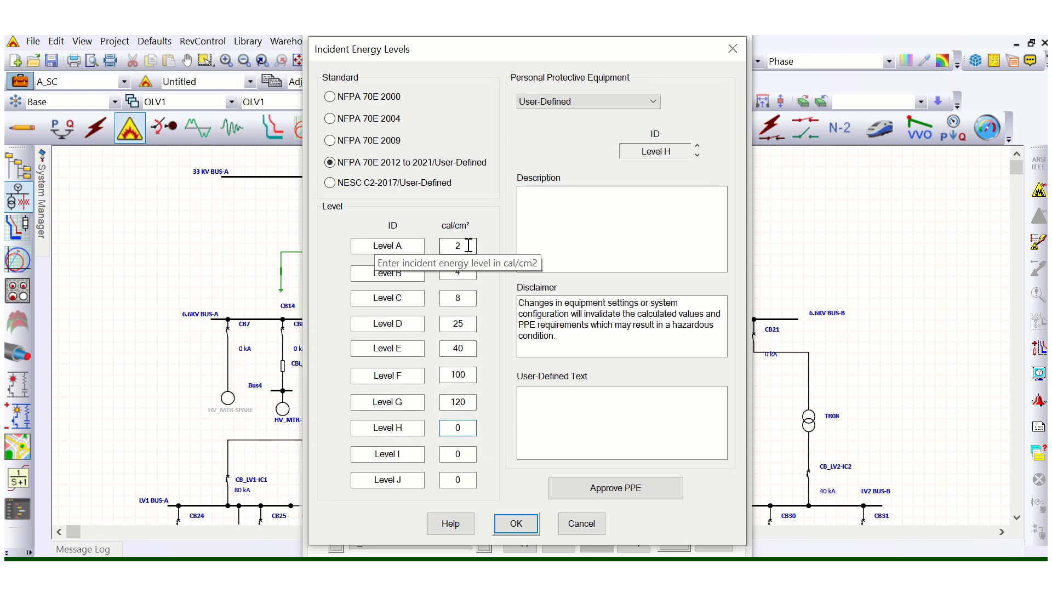
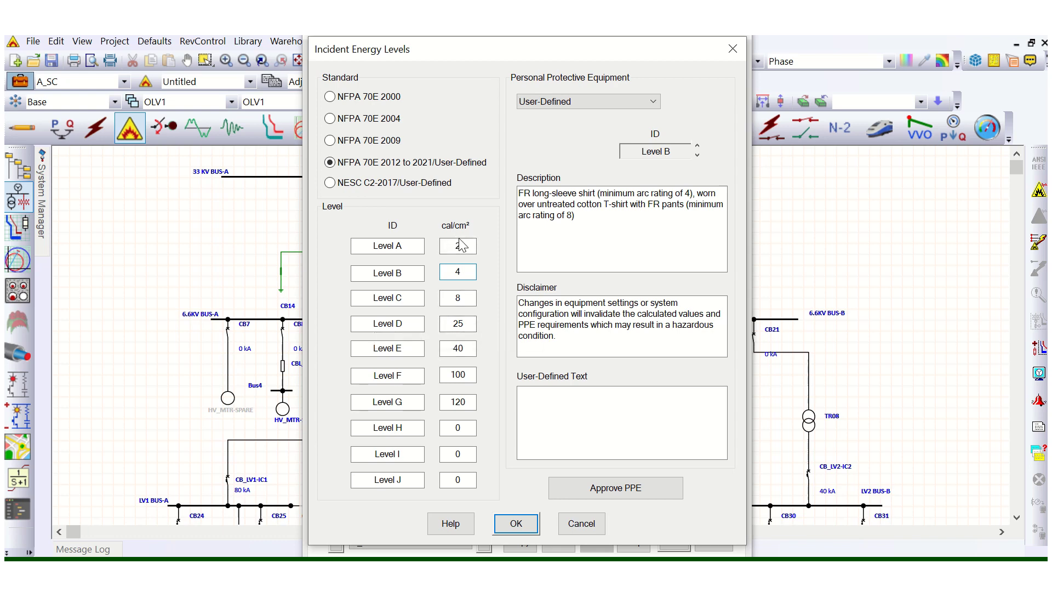
double_click(462, 352)
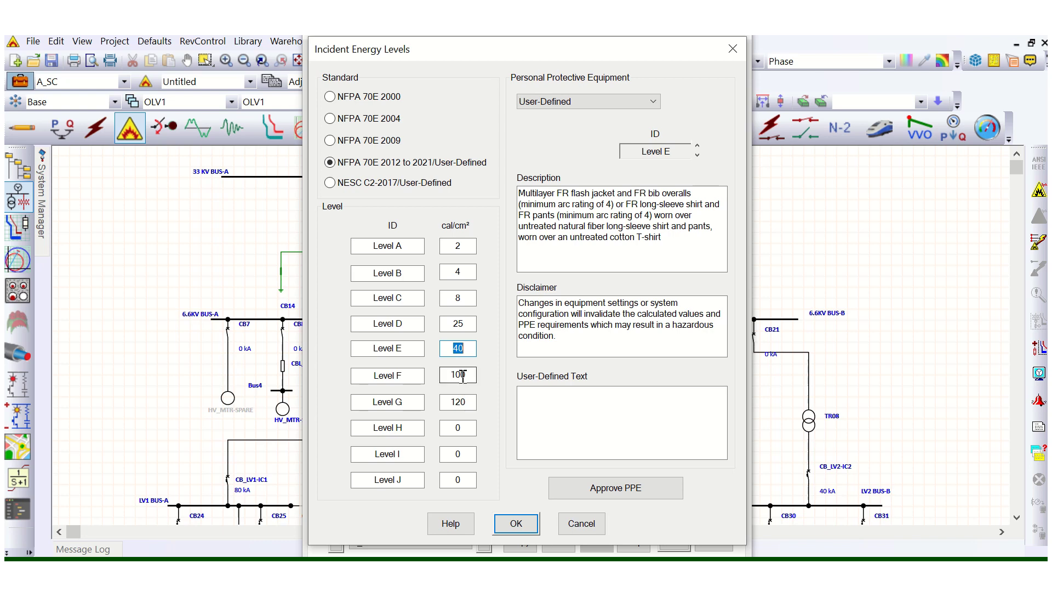
left_click(463, 378)
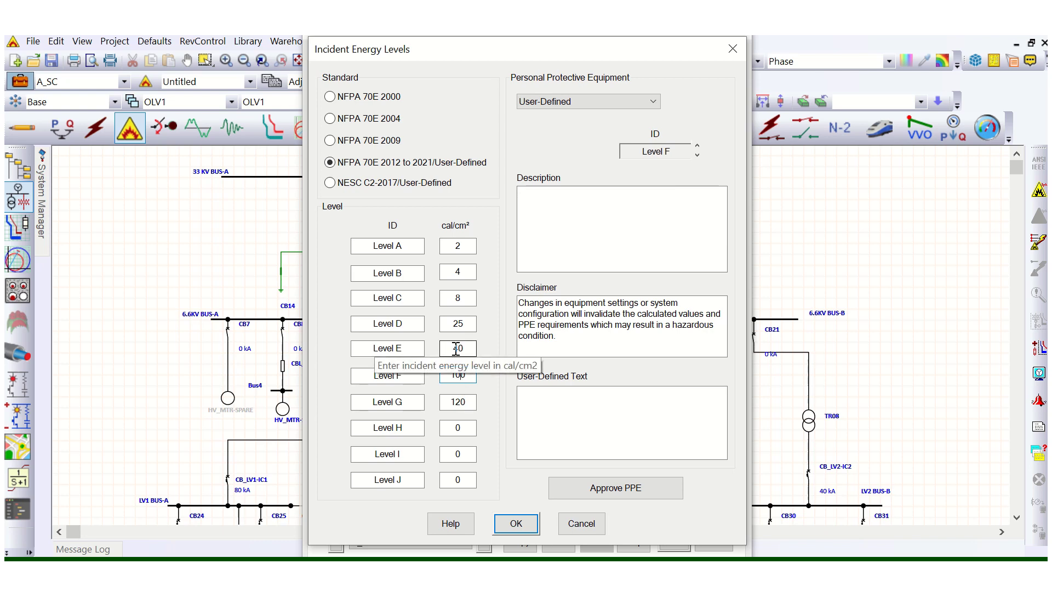
left_click(473, 375)
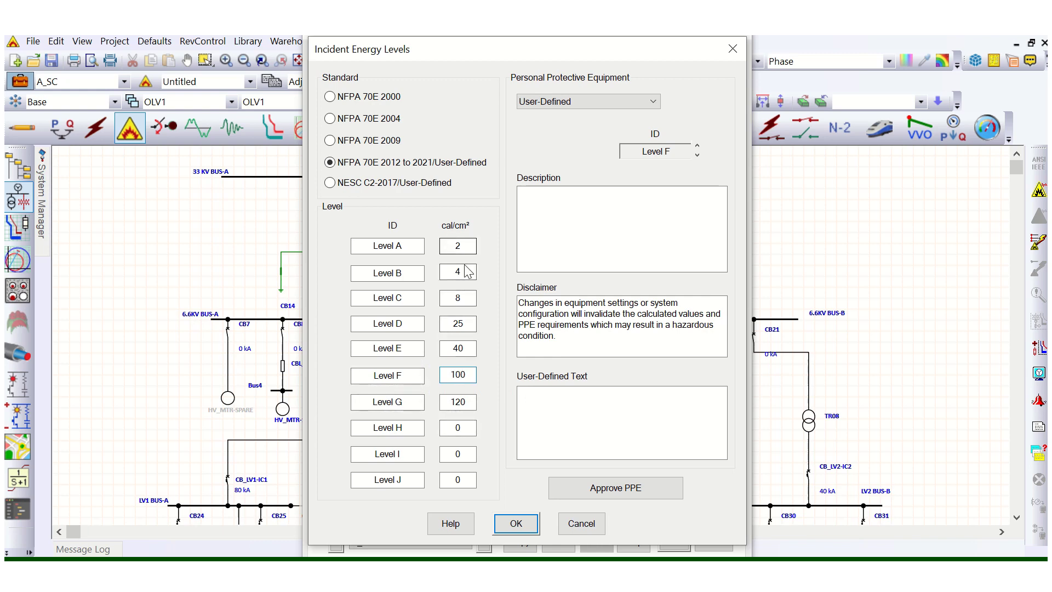
double_click(450, 323)
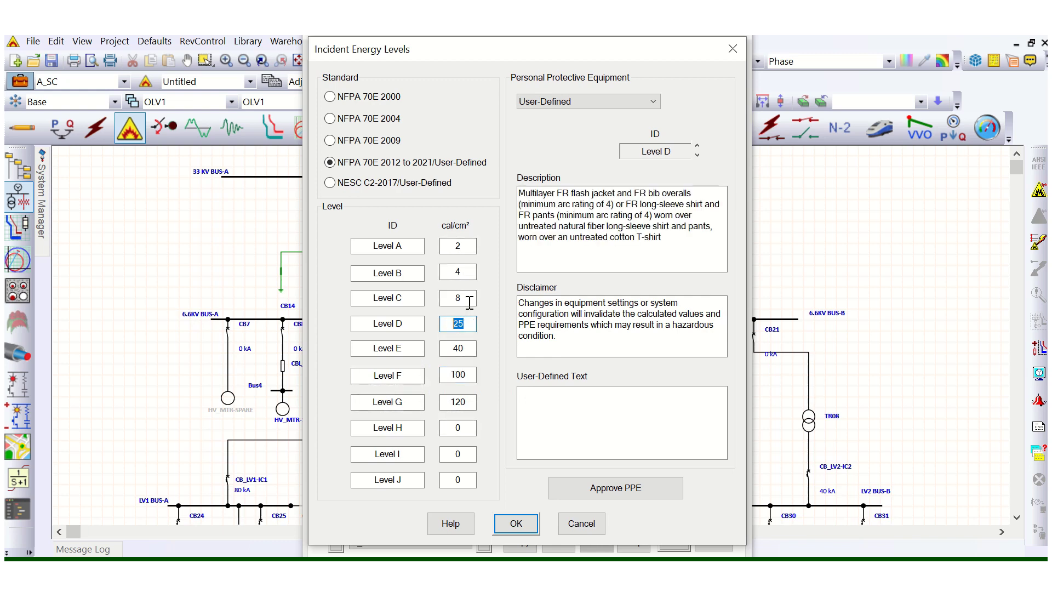
double_click(457, 298)
left_click(445, 324)
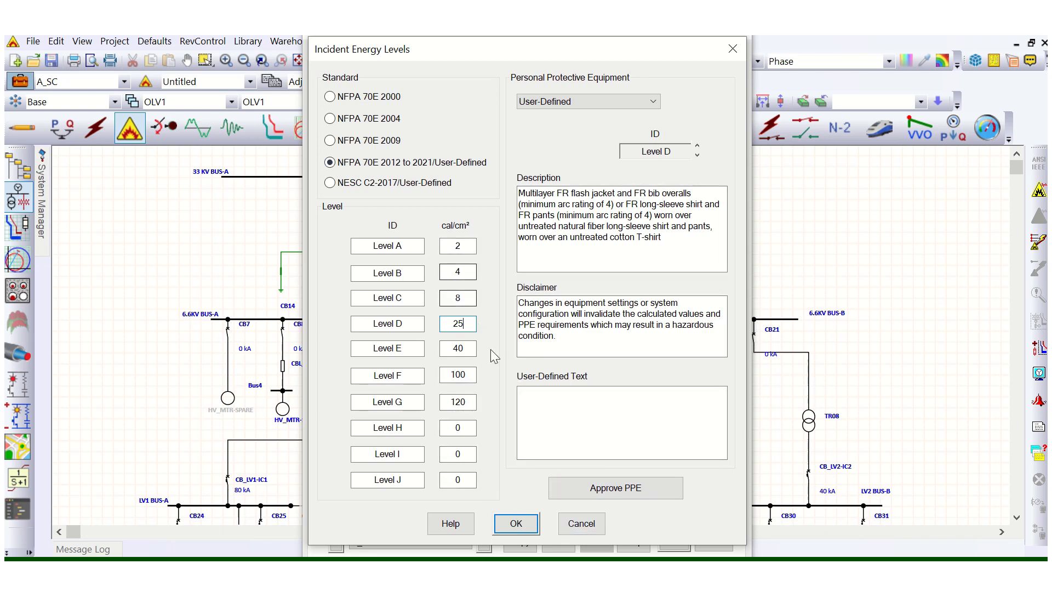
Open and close the PPE approval notice, then accept the incident energy level settings
left_click(624, 492)
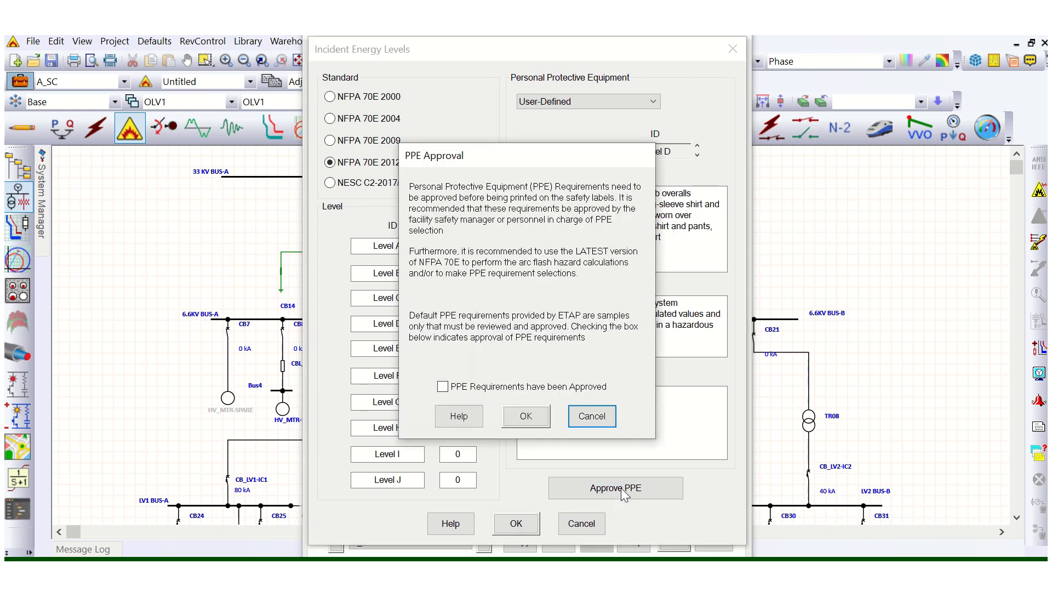
left_click(526, 419)
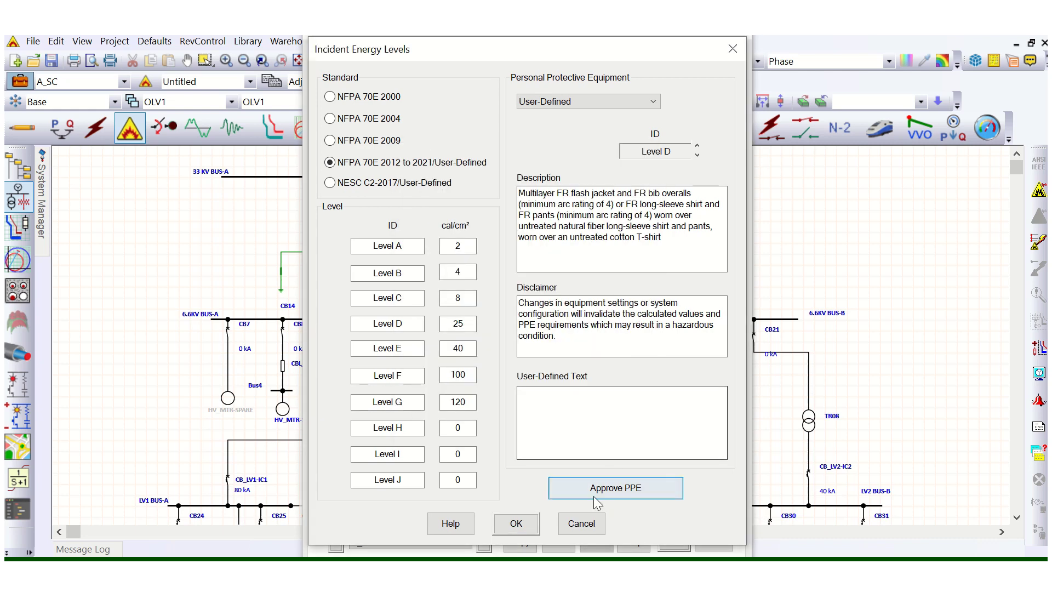
left_click(518, 523)
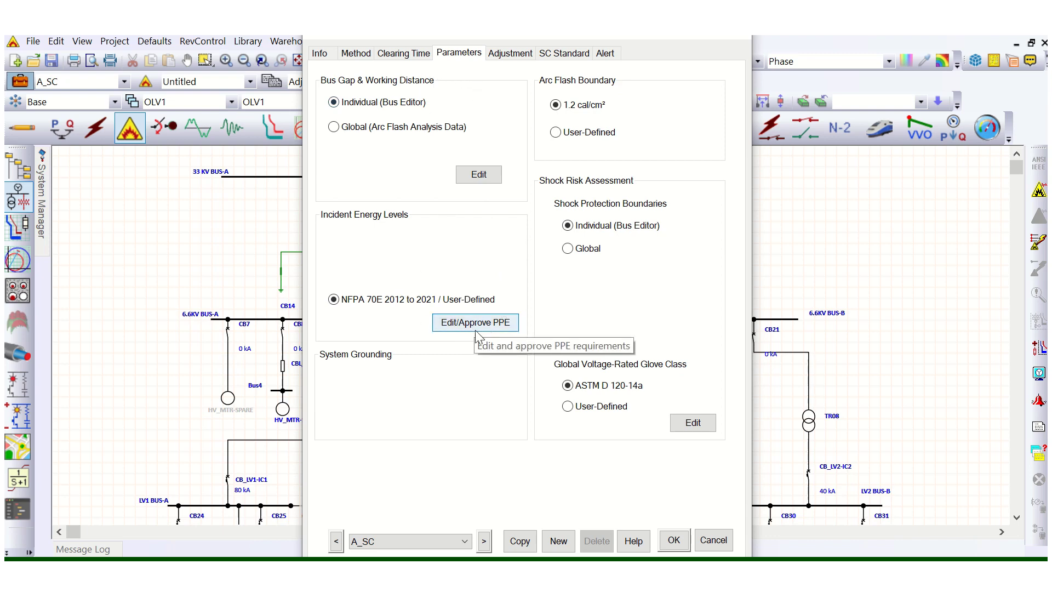
Review the adjustment settings and set the short-circuit standard to IEC with Max. short-circuit current
left_click(511, 54)
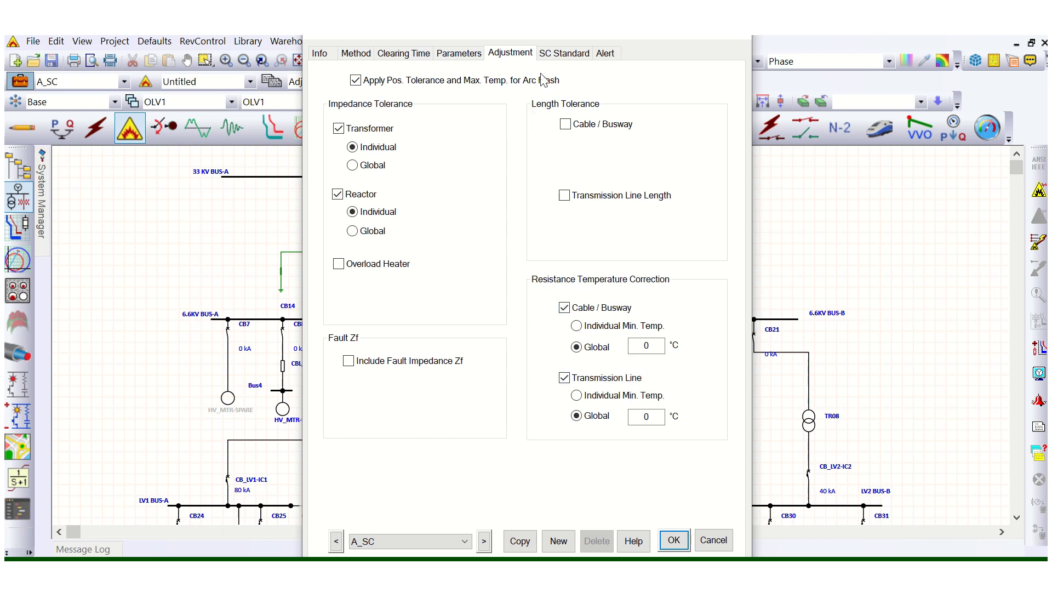
left_click(564, 54)
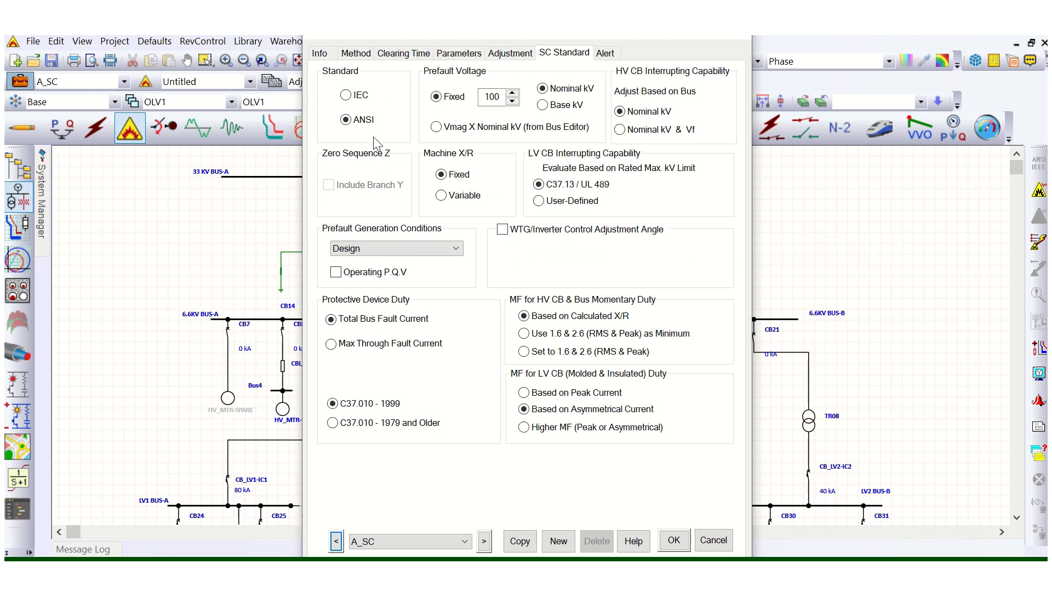
left_click(353, 99)
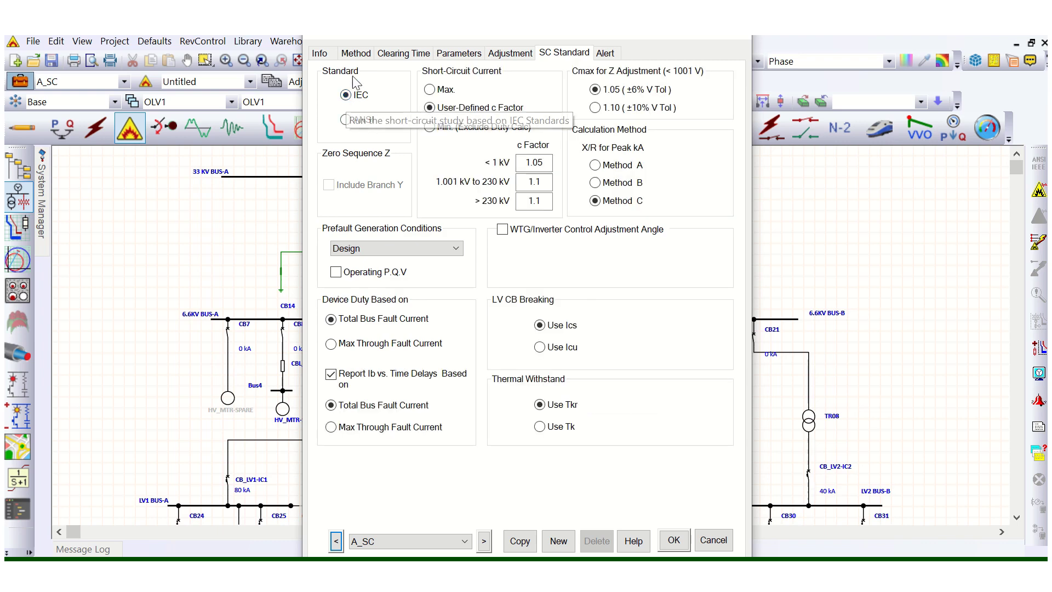
left_click(431, 90)
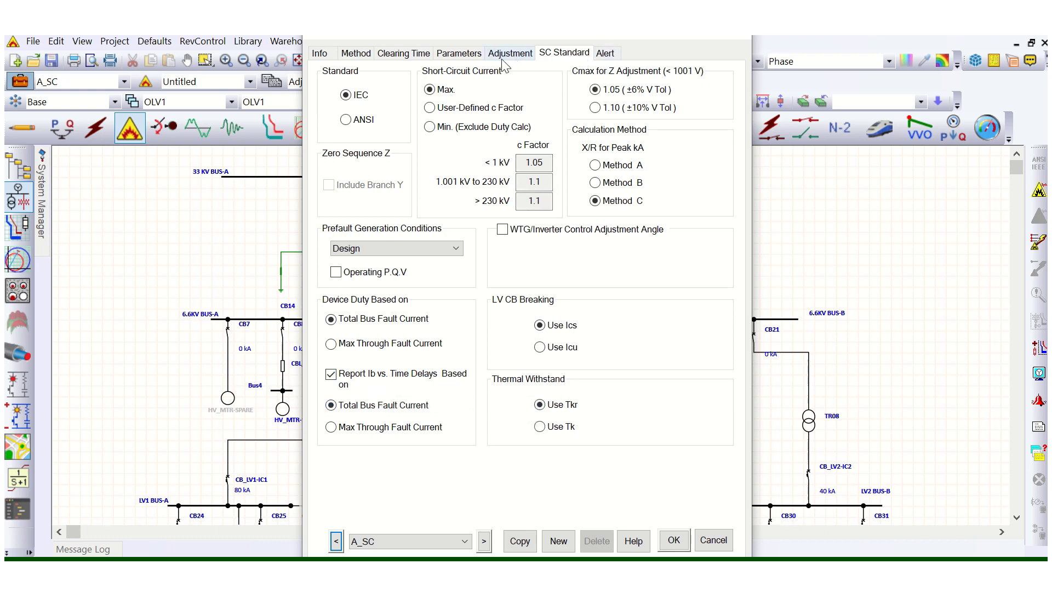
Examine the study case's alert limits and recheck its short-circuit standard, adjustment and parameter settings
left_click(602, 54)
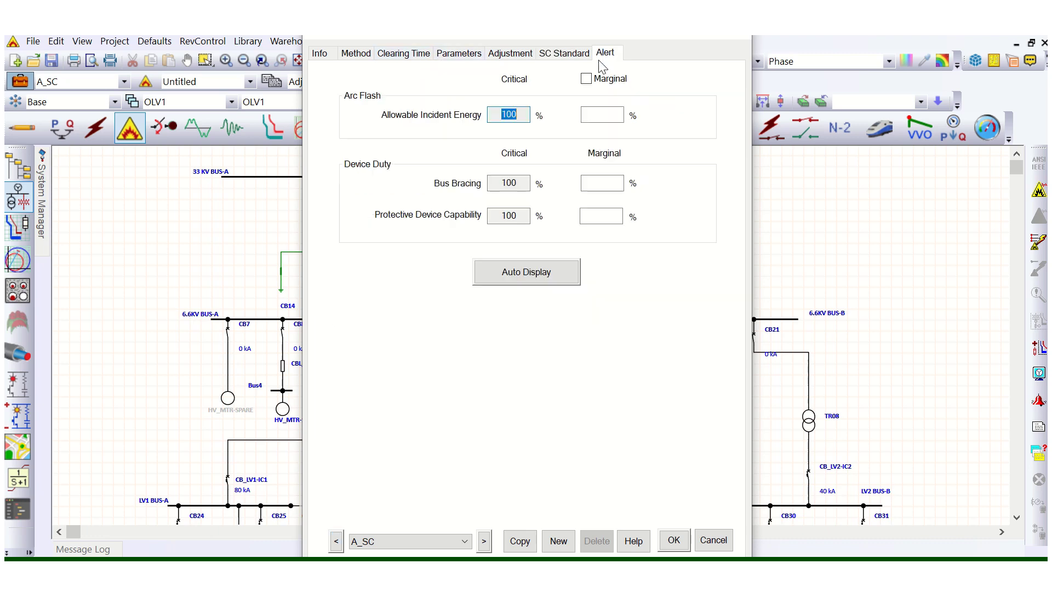
left_click(590, 119)
left_click(570, 54)
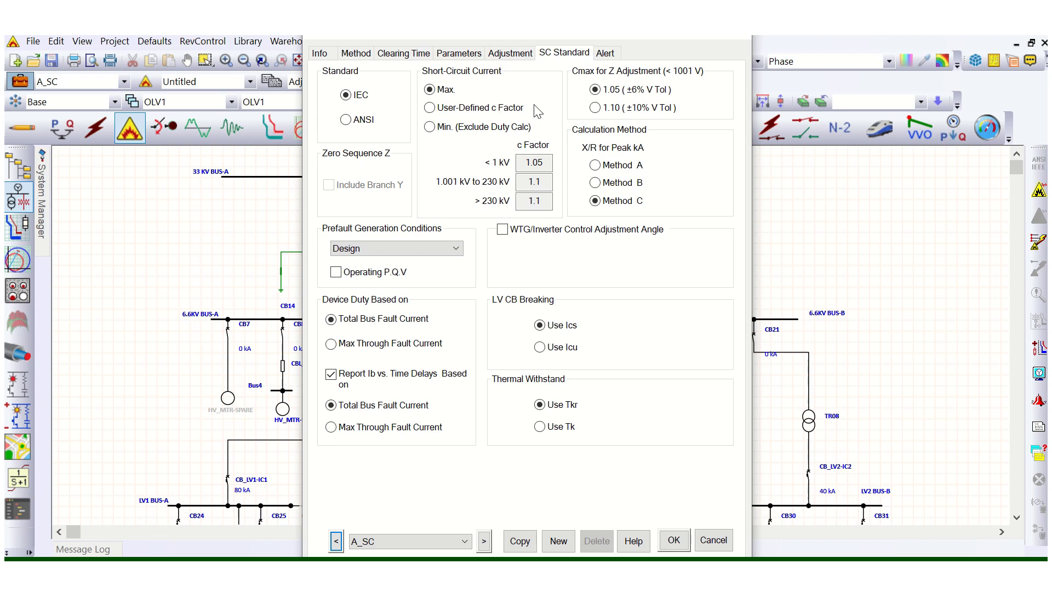
left_click(512, 54)
left_click(458, 57)
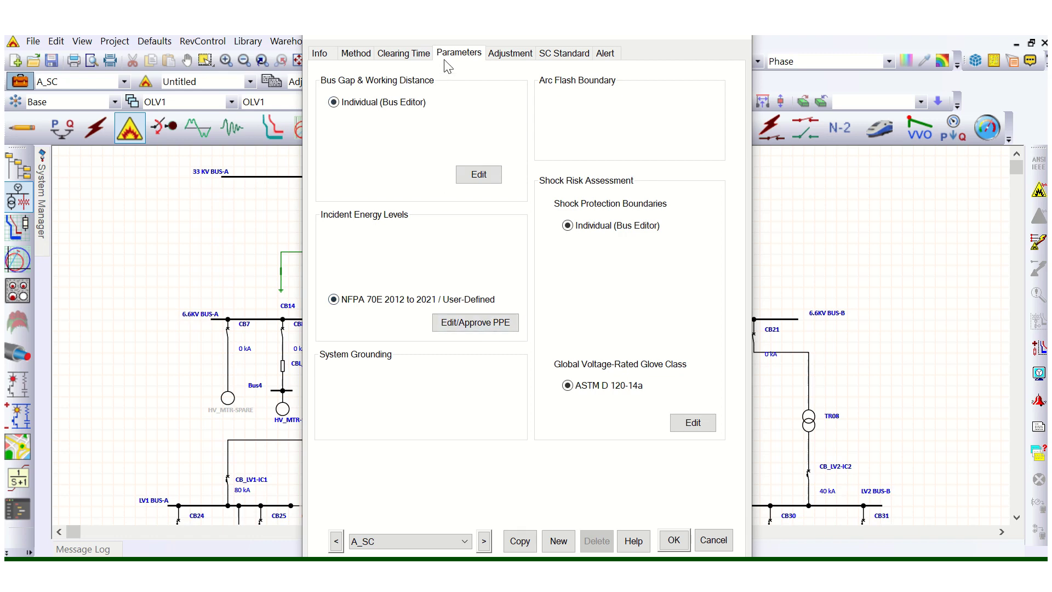
Review the study case's fault clearing time, arc flash method and general bus selection settings
left_click(421, 55)
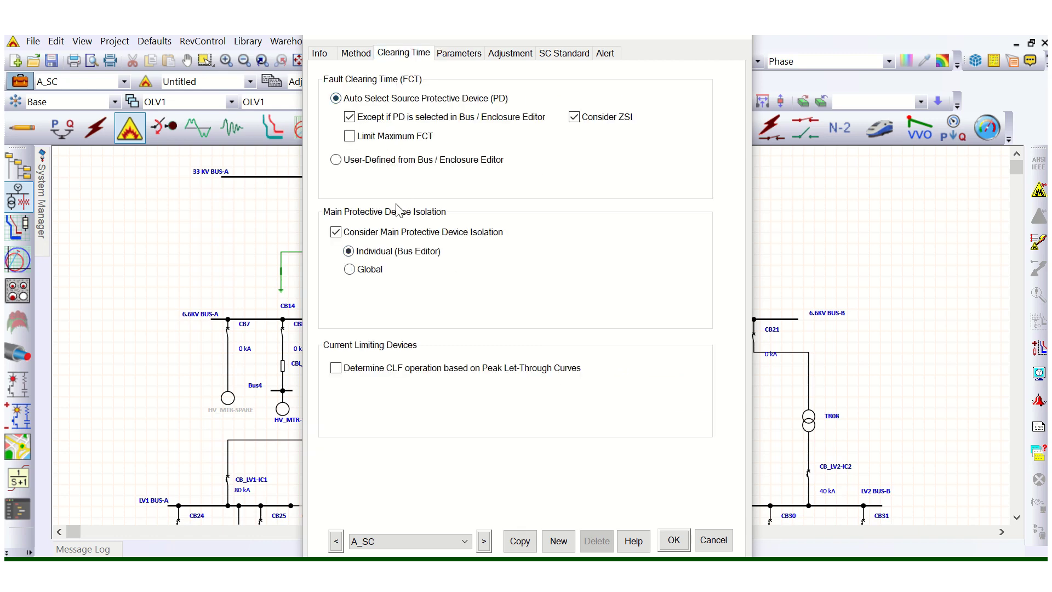
left_click(356, 53)
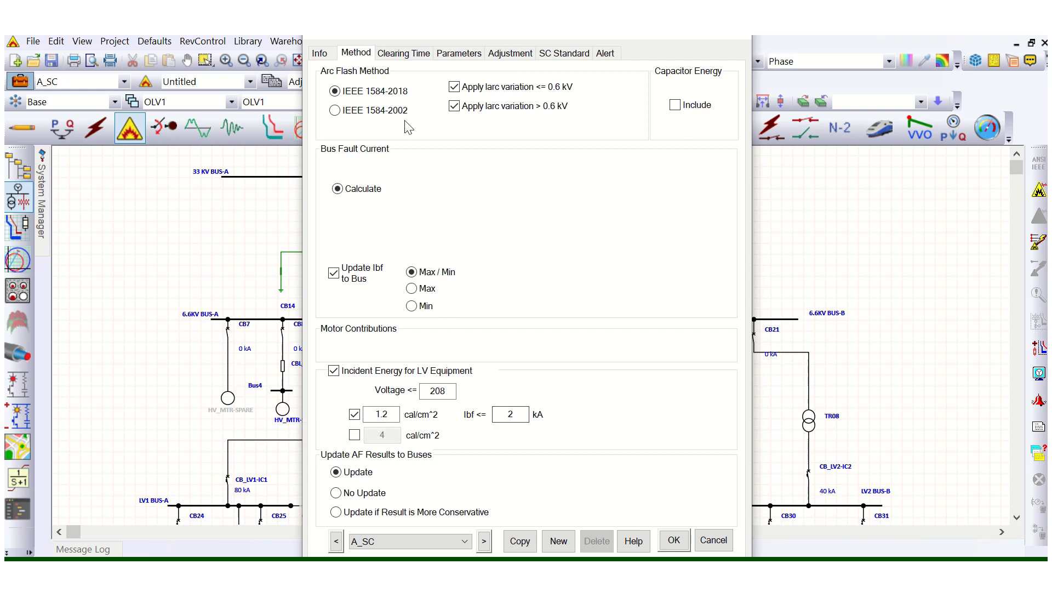
left_click(320, 53)
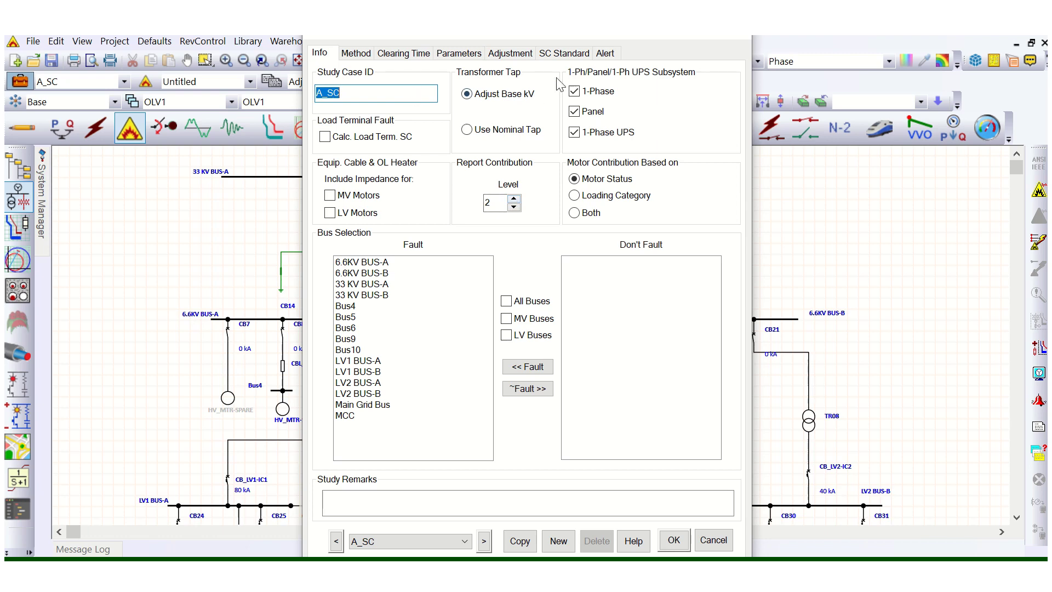
Try the Min. short-circuit current option, set it back to Max. under the IEC standard, and accept the arc flash study case
mouse_move(531, 36)
left_mouse_down()
mouse_move(527, 77)
mouse_move(527, 54)
mouse_move(508, 70)
mouse_move(488, 57)
mouse_move(516, 42)
left_mouse_up()
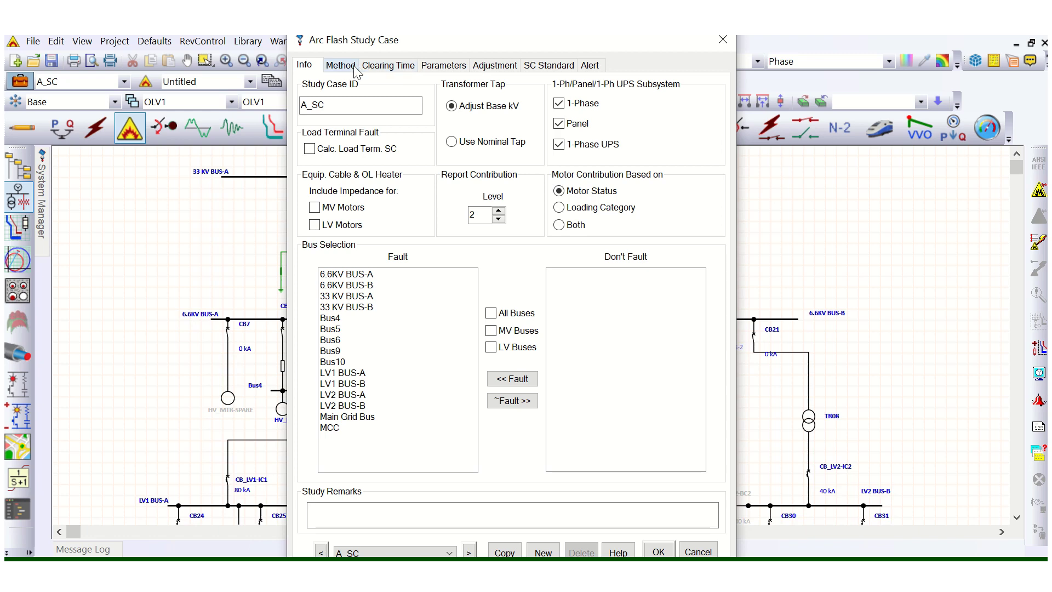
left_click(551, 66)
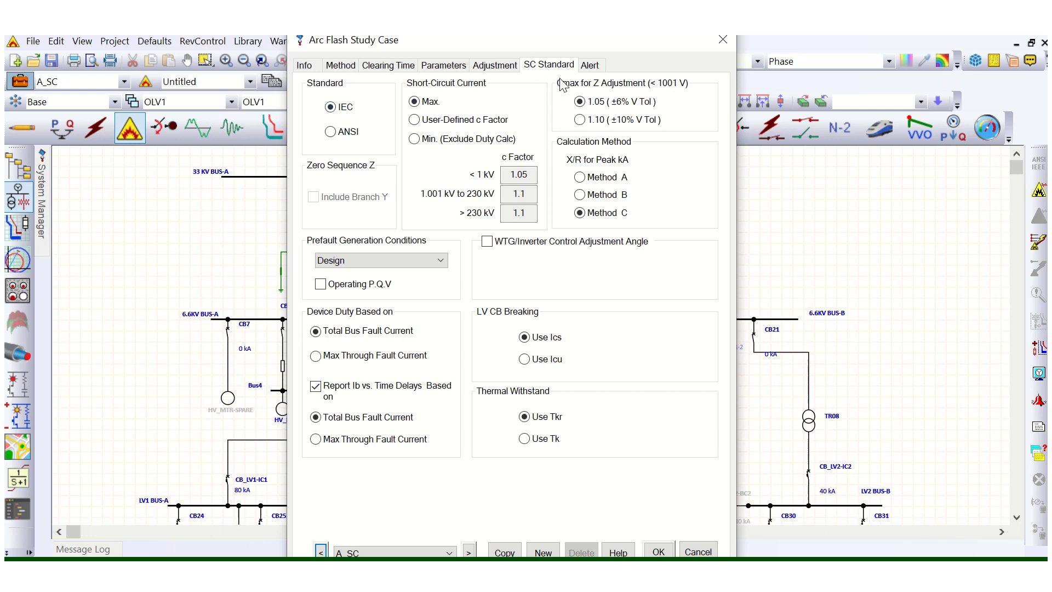
left_click(417, 141)
left_click(415, 102)
left_click(658, 552)
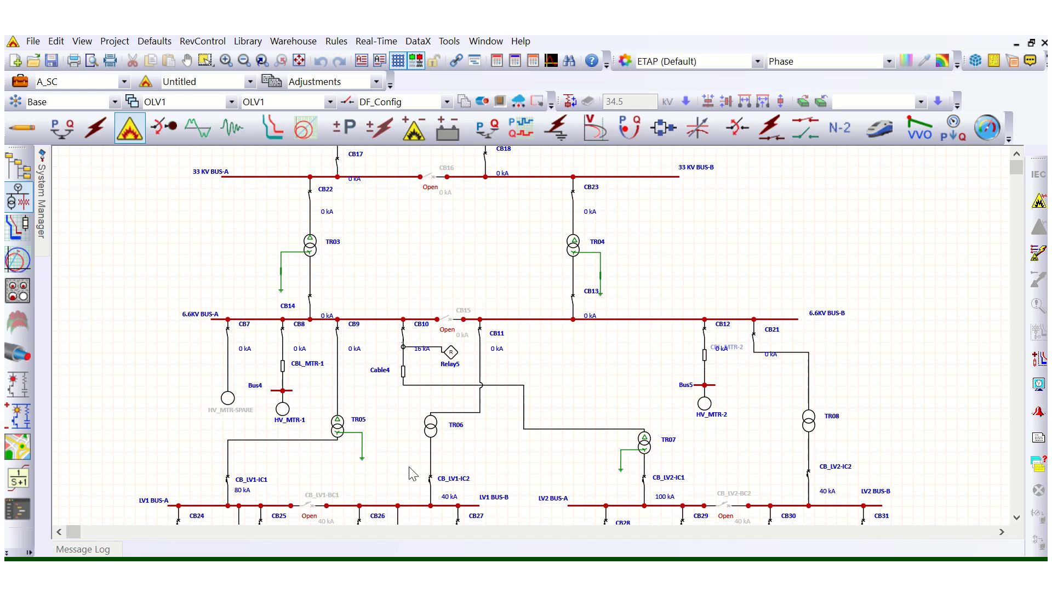
mouse_move(493, 41)
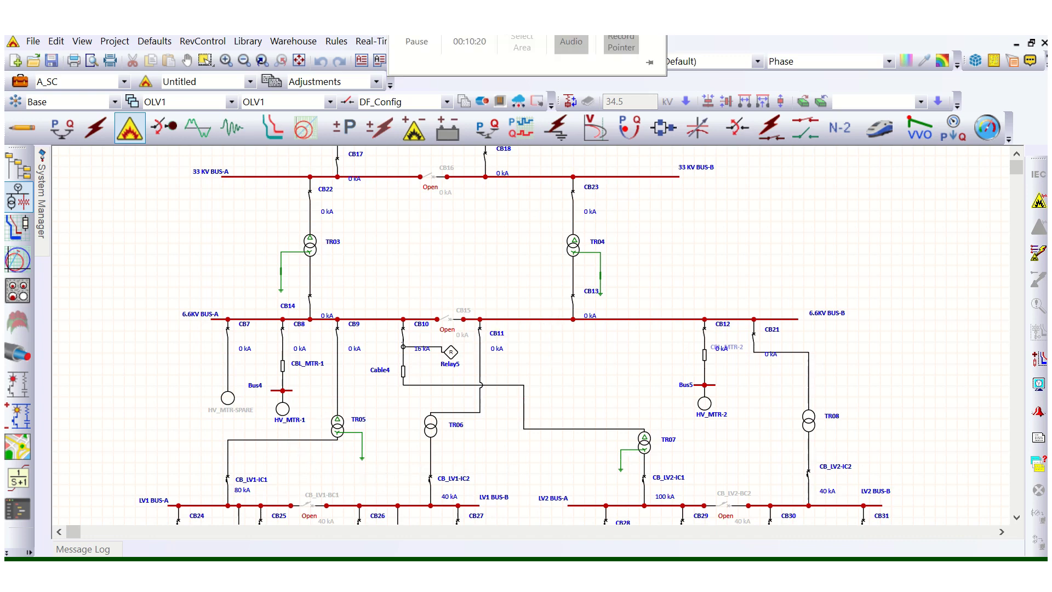